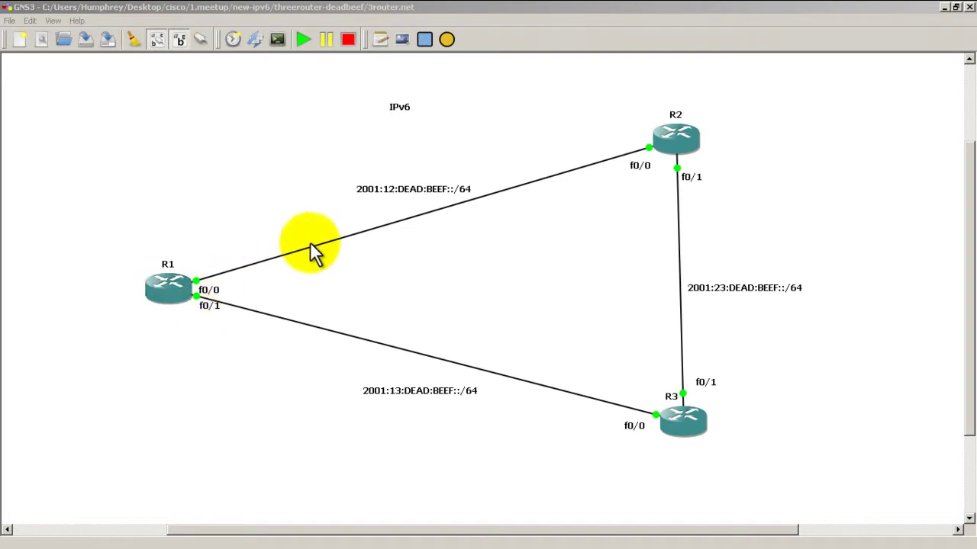
Check the 2001:12:DEAD:BEEF::/64 link label and IPv6 title, then Save As the topology.
click(386, 191)
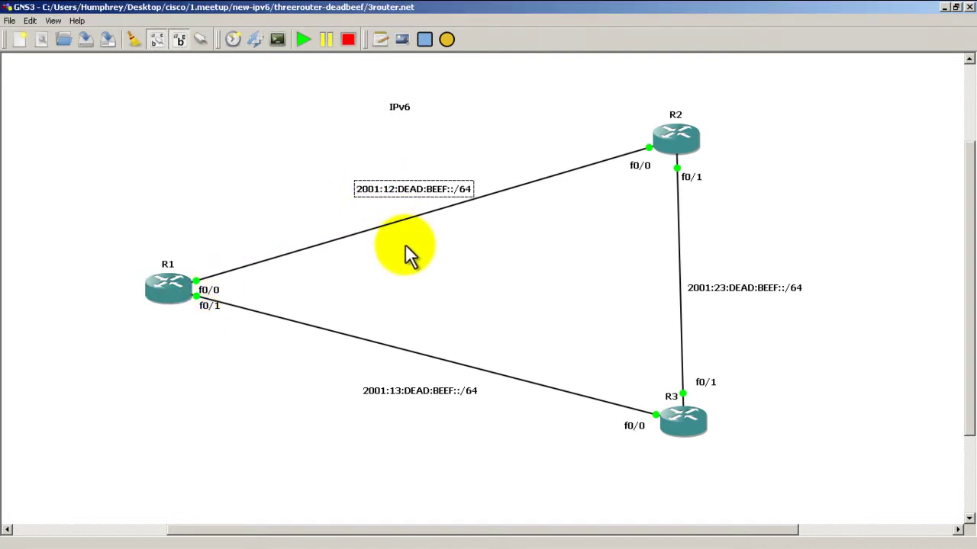
click(709, 251)
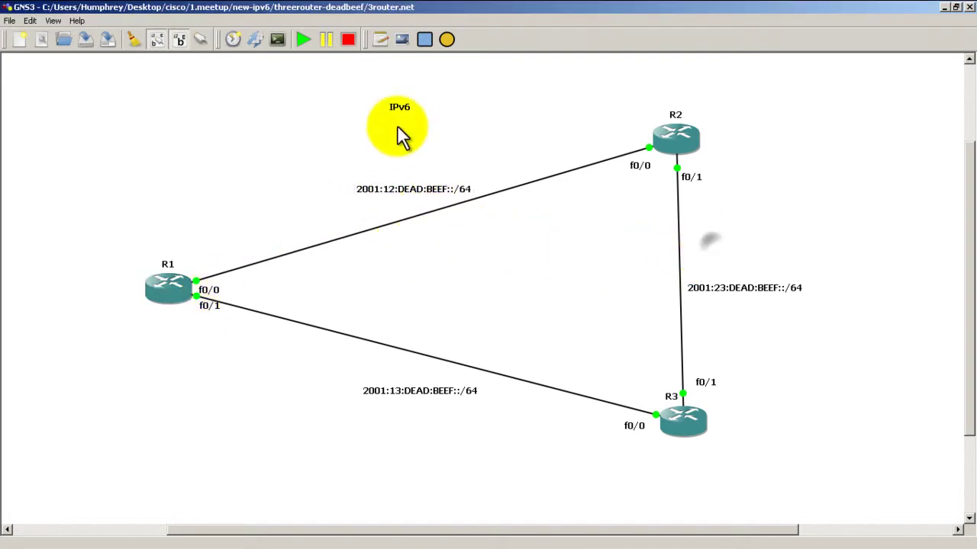
click(399, 115)
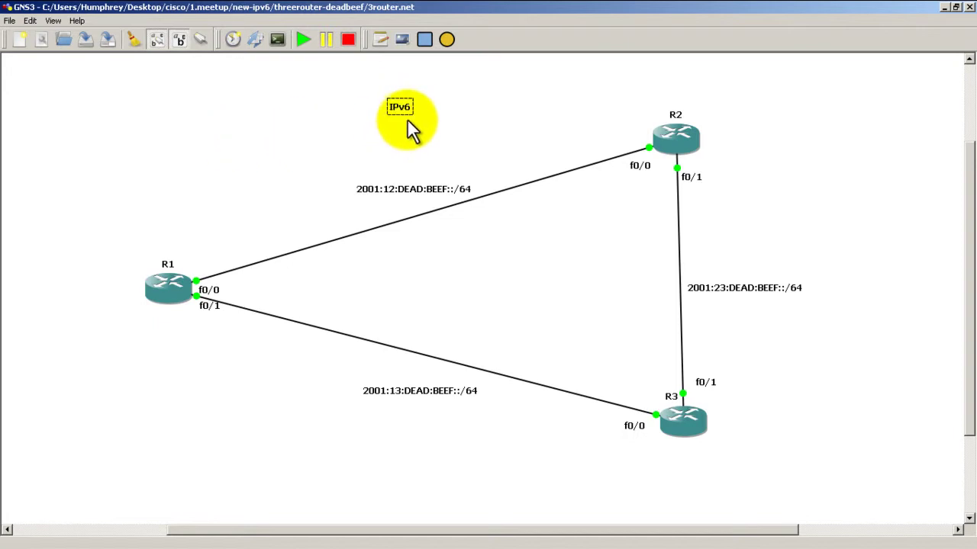
click(290, 122)
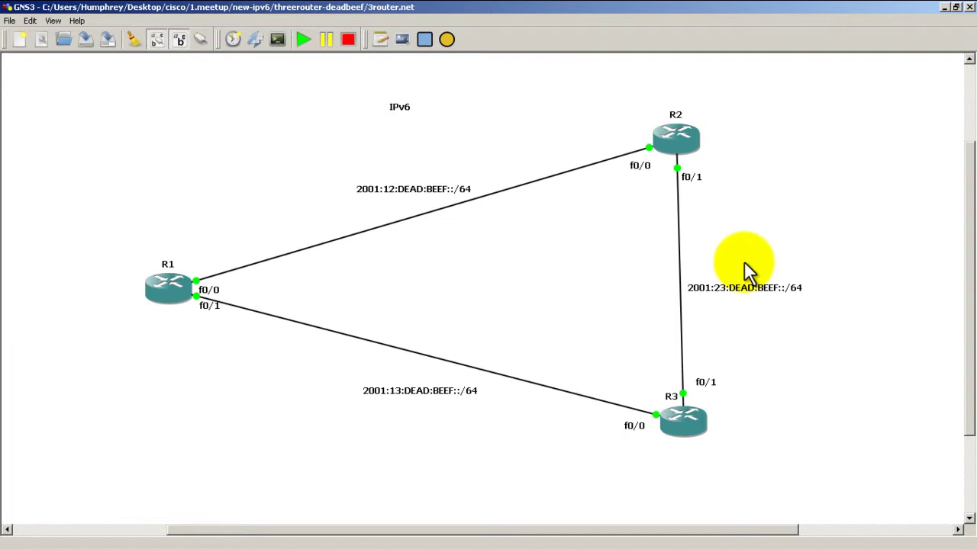
click(10, 20)
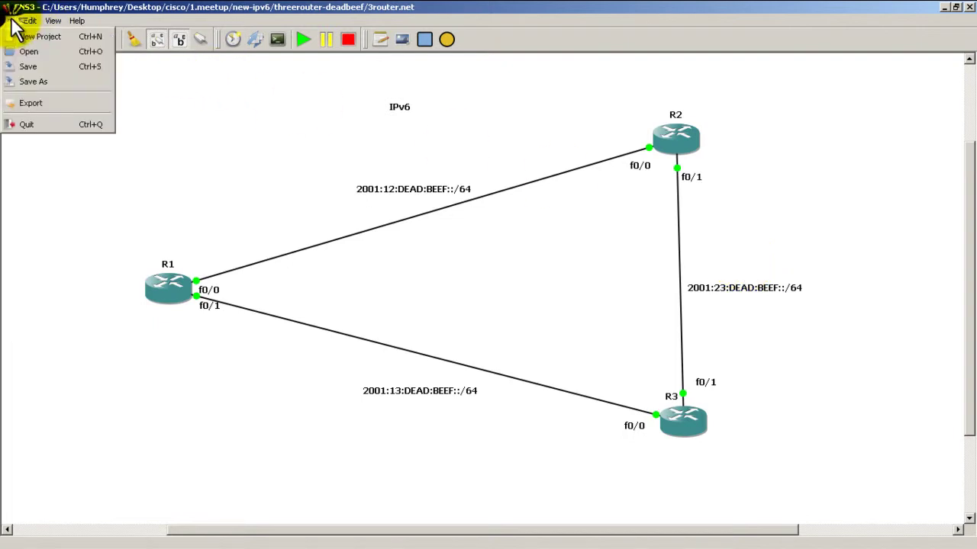
click(37, 83)
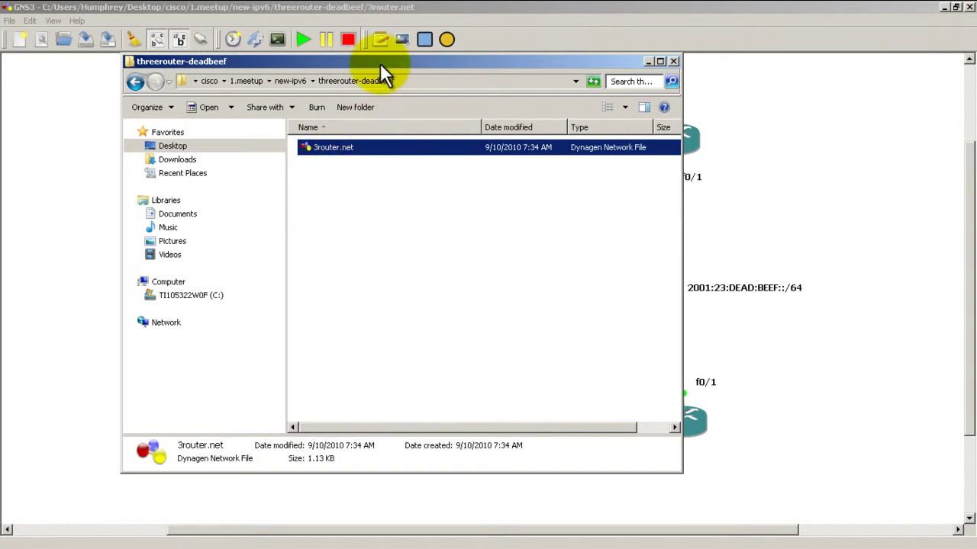
Open 3router.net from the threerouter-deadbeef folder with Notepad.
click(374, 42)
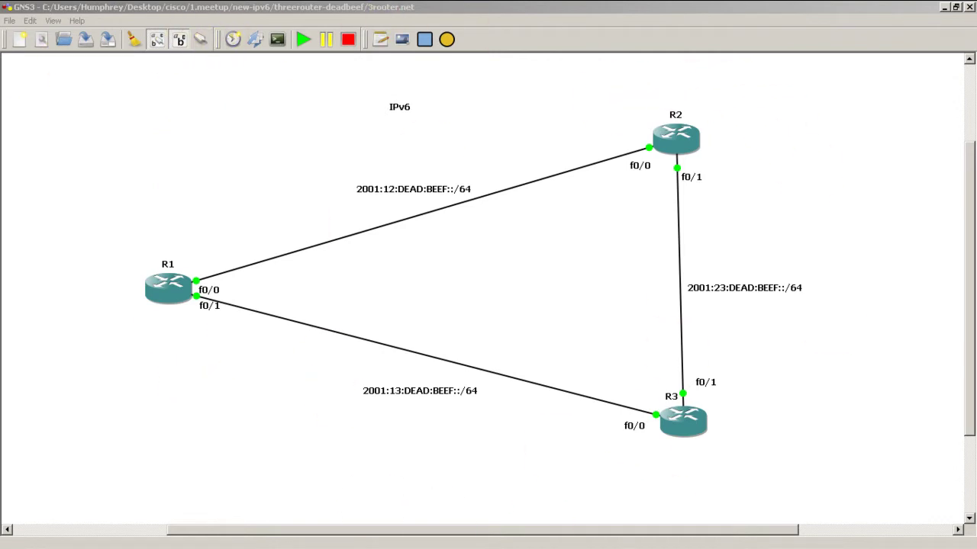
key(alt+Tab)
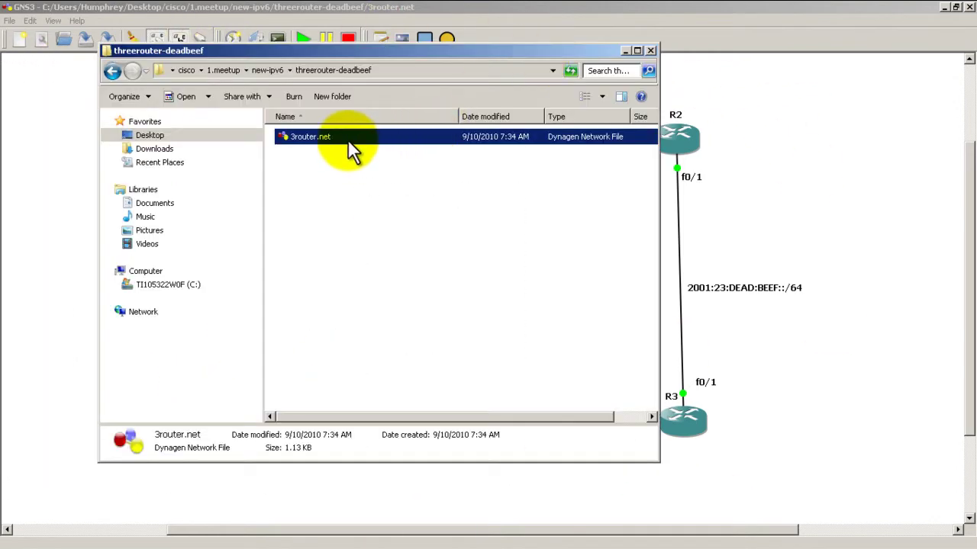
right_click(327, 134)
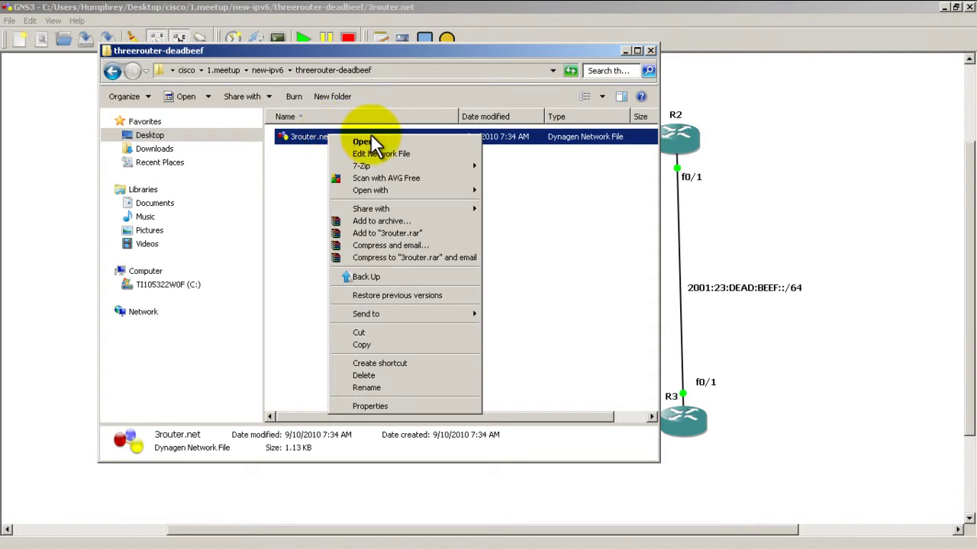
mouse_move(407, 187)
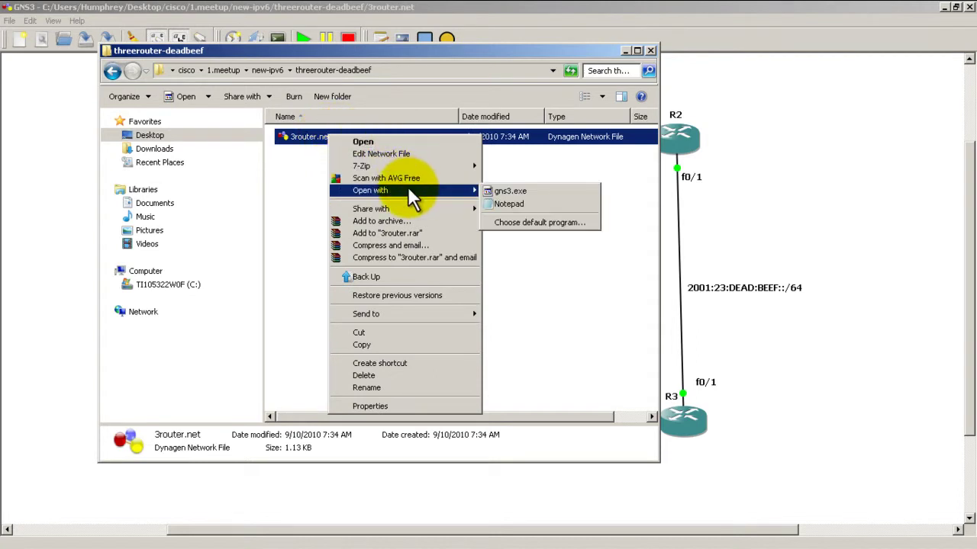
click(508, 202)
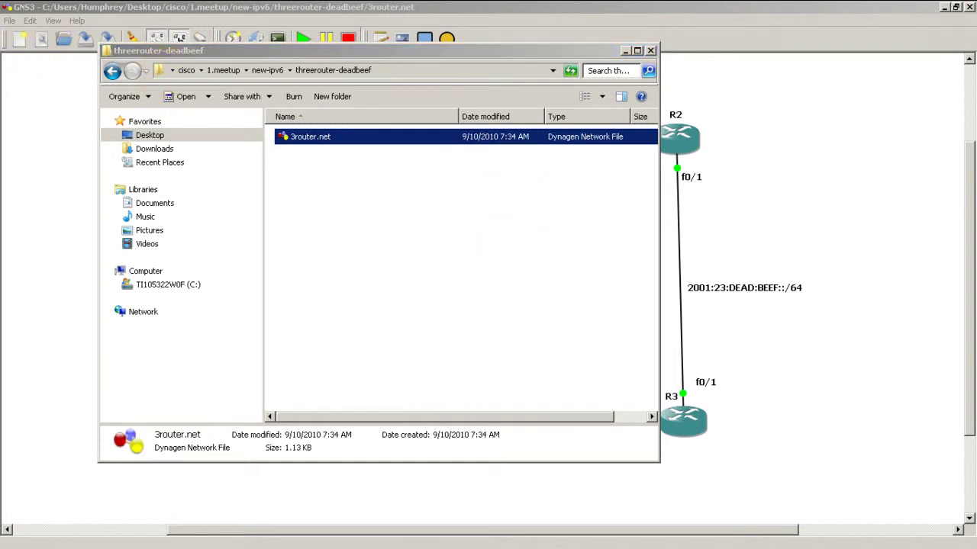
Move Notepad up and right, then highlight the workingdir line and the udp = 10000 line.
drag(397, 61, 539, 12)
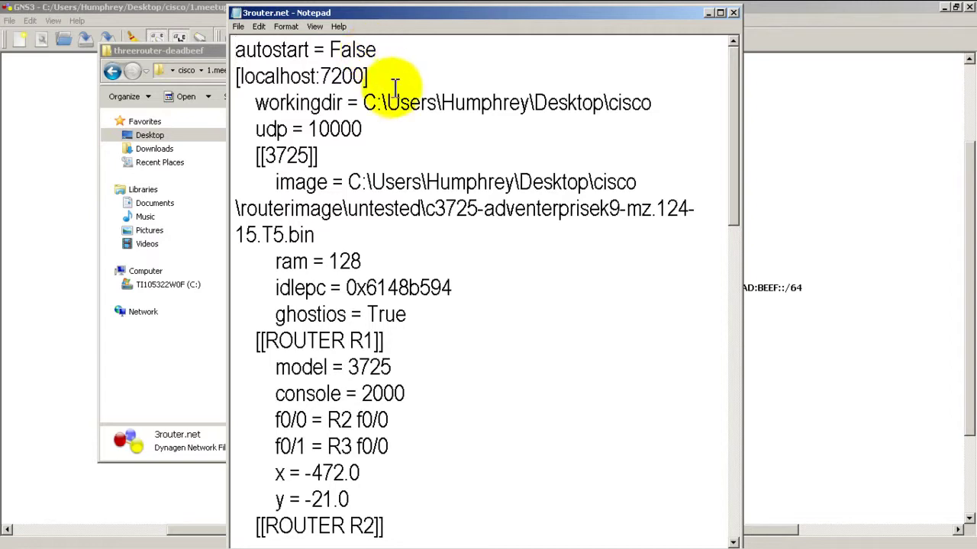
drag(258, 103, 664, 107)
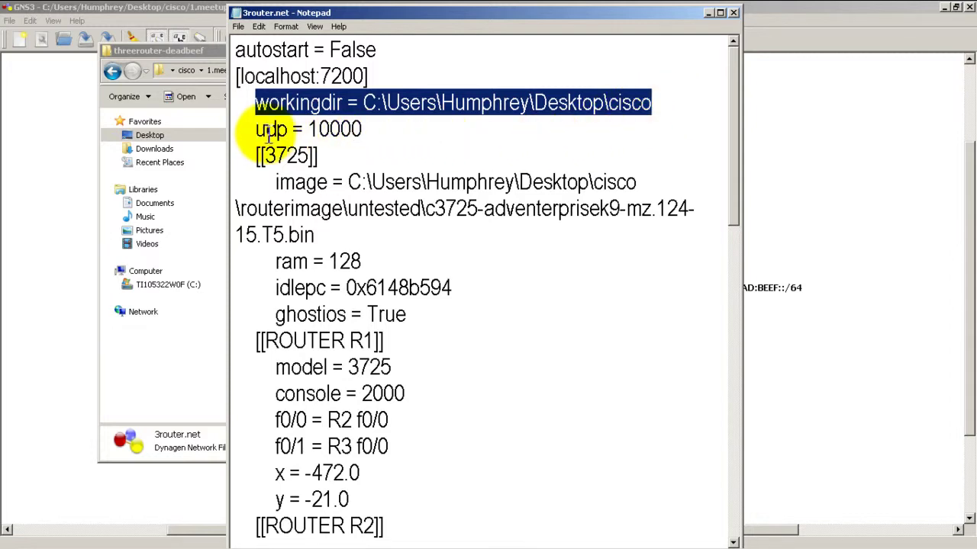
drag(256, 130, 364, 130)
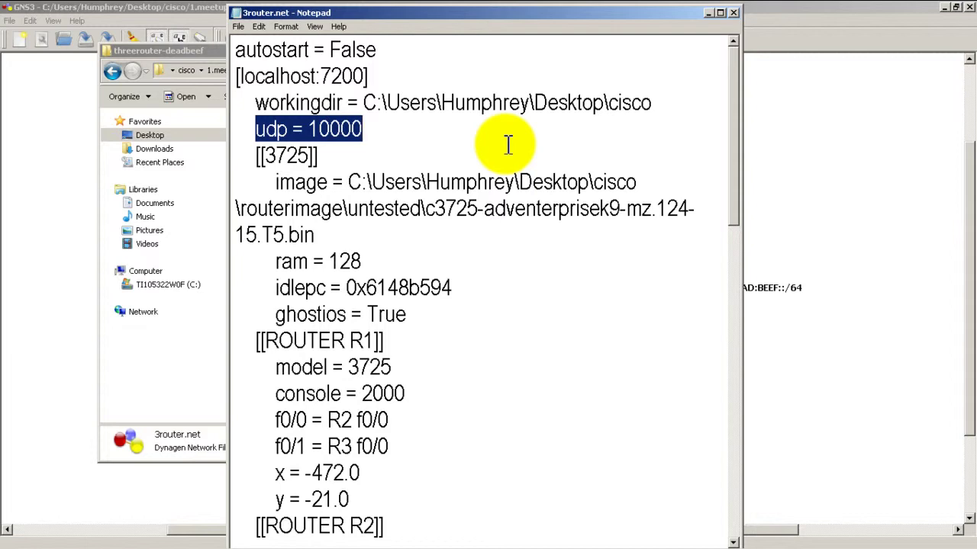
click(333, 133)
key(BackSpace)
text(1)
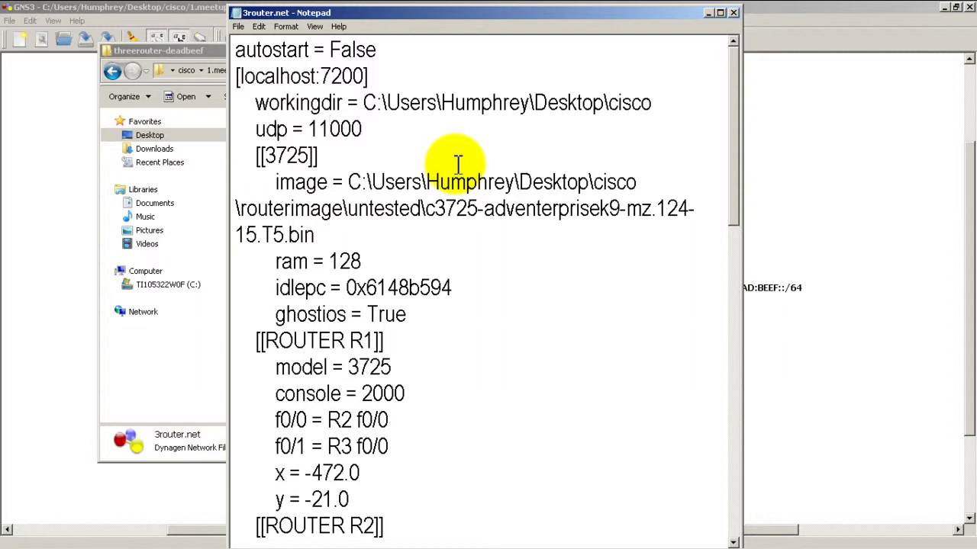
key(BackSpace)
text(0)
drag(254, 157, 347, 151)
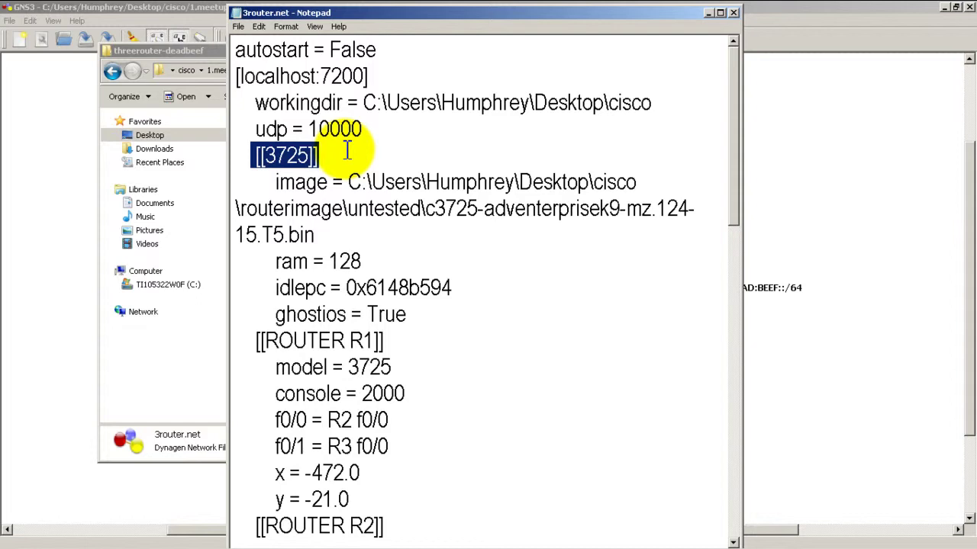
click(347, 150)
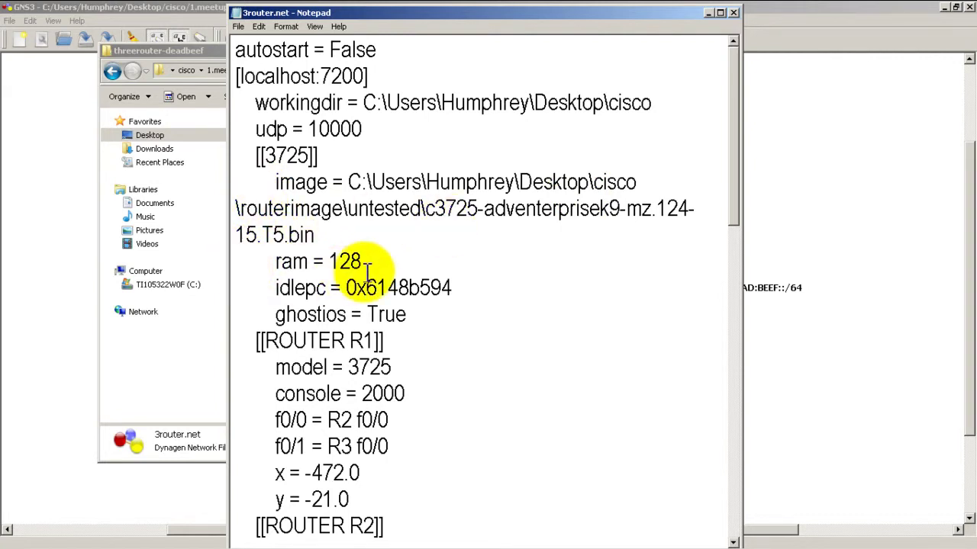
drag(273, 182, 314, 235)
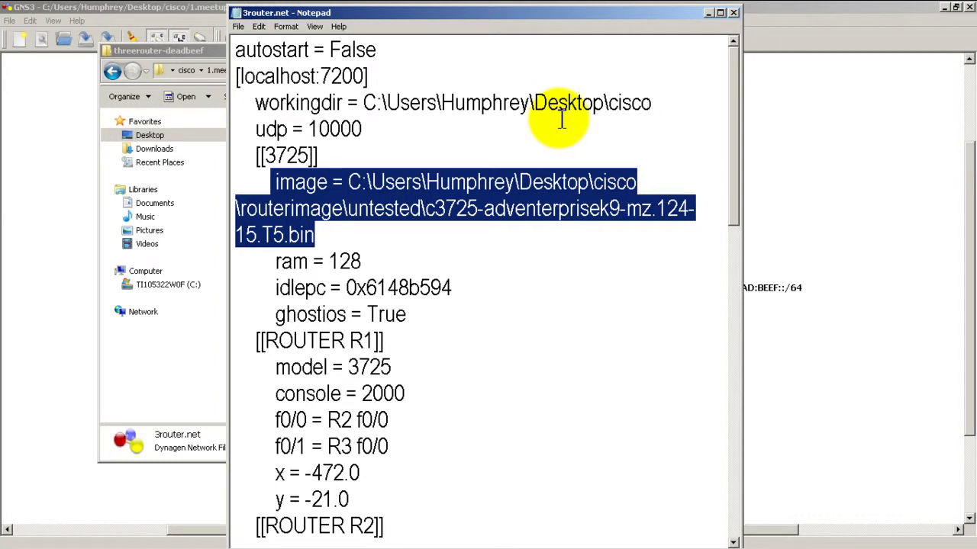
drag(566, 237, 430, 216)
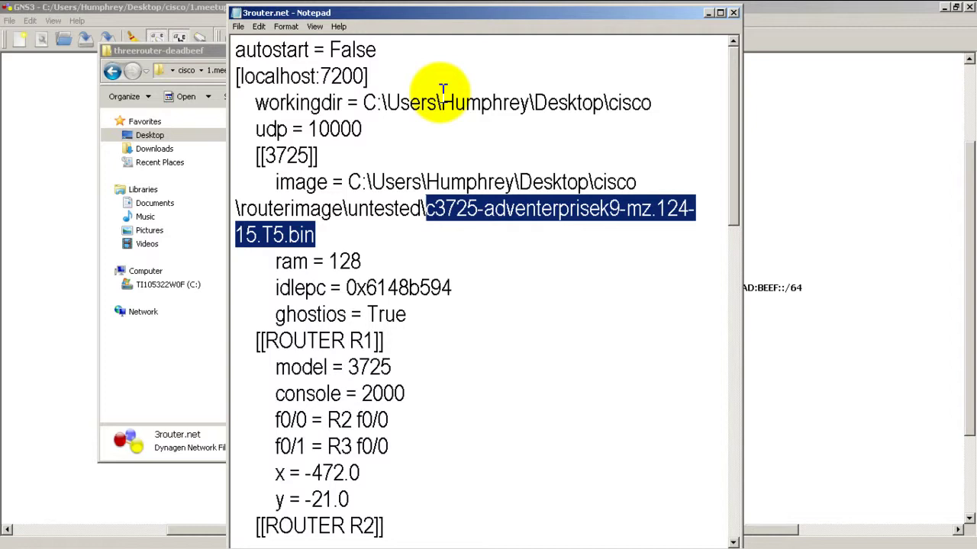
drag(390, 229, 273, 184)
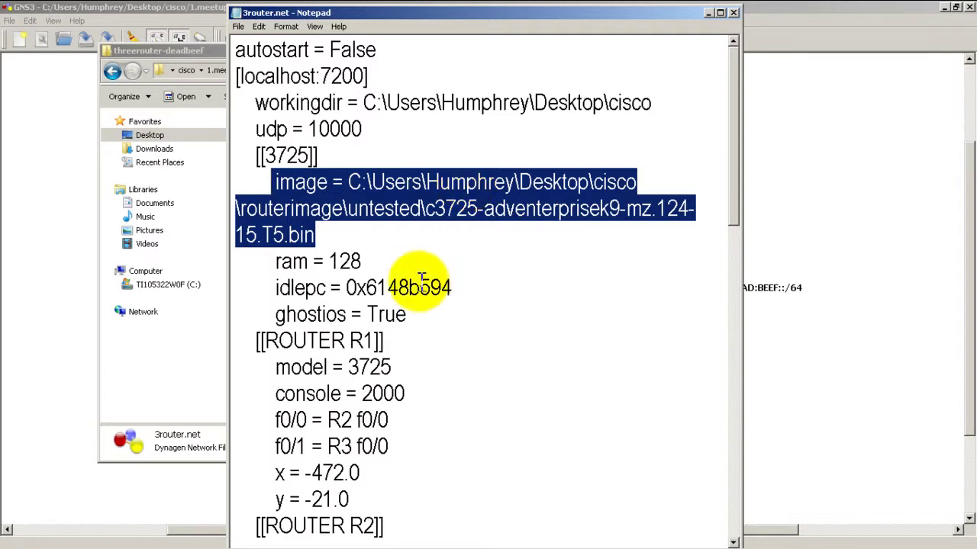
drag(276, 262, 369, 261)
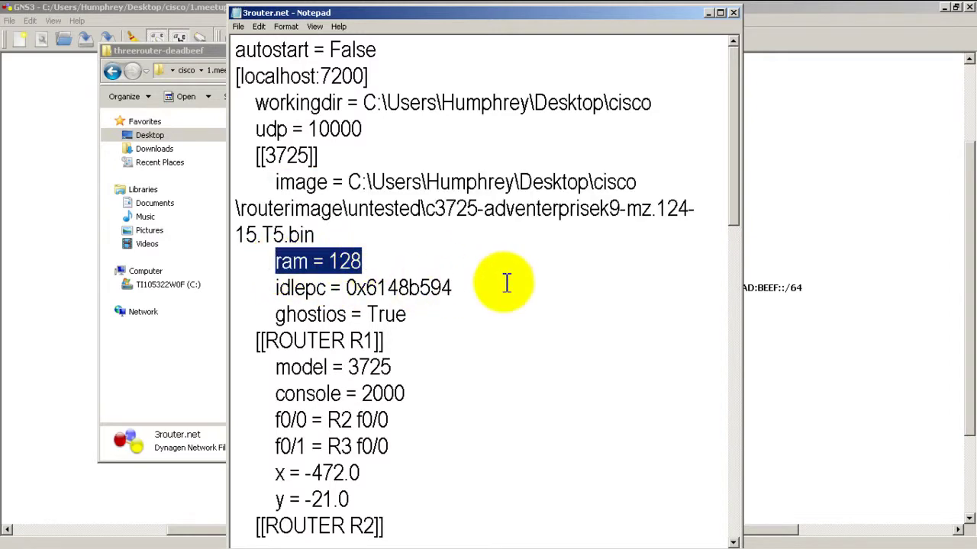
scroll(505, 282, down, 1)
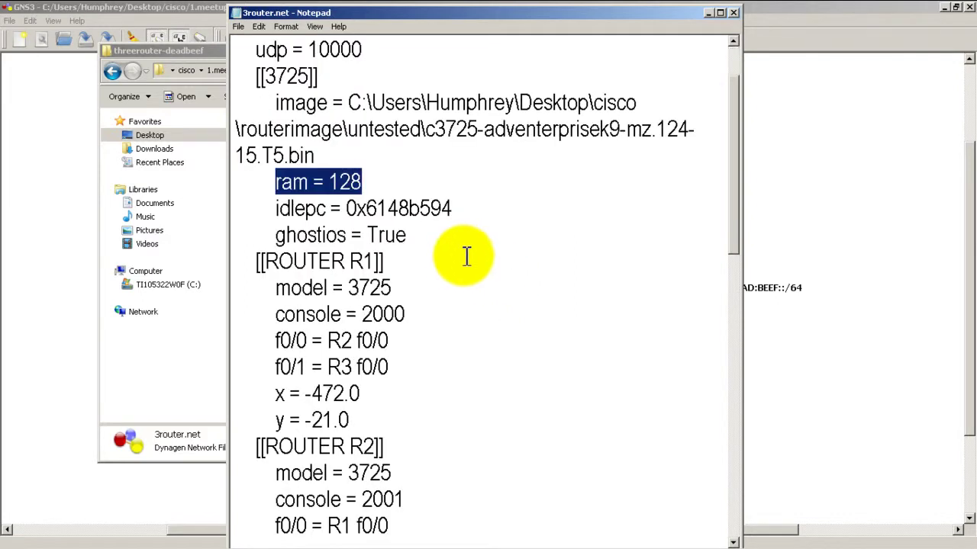
drag(441, 238, 246, 156)
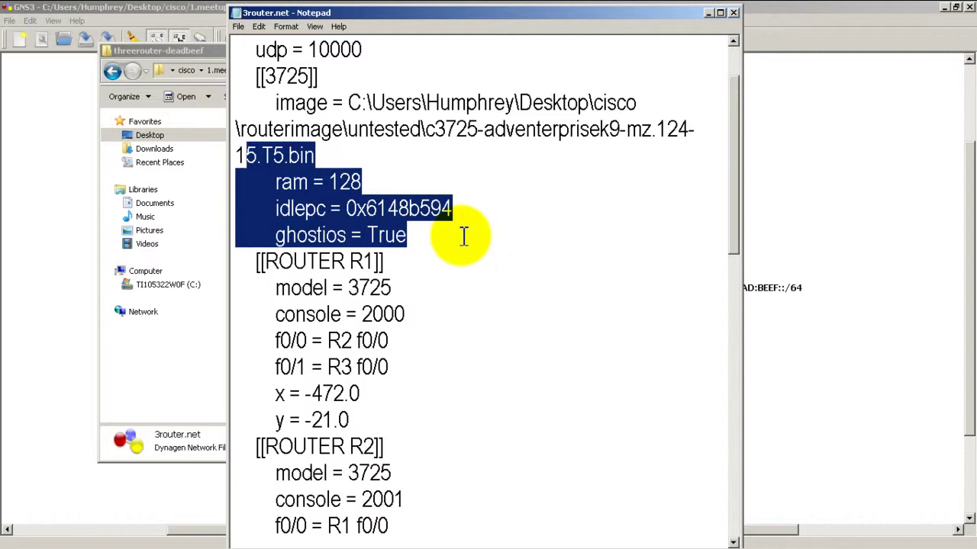
click(463, 237)
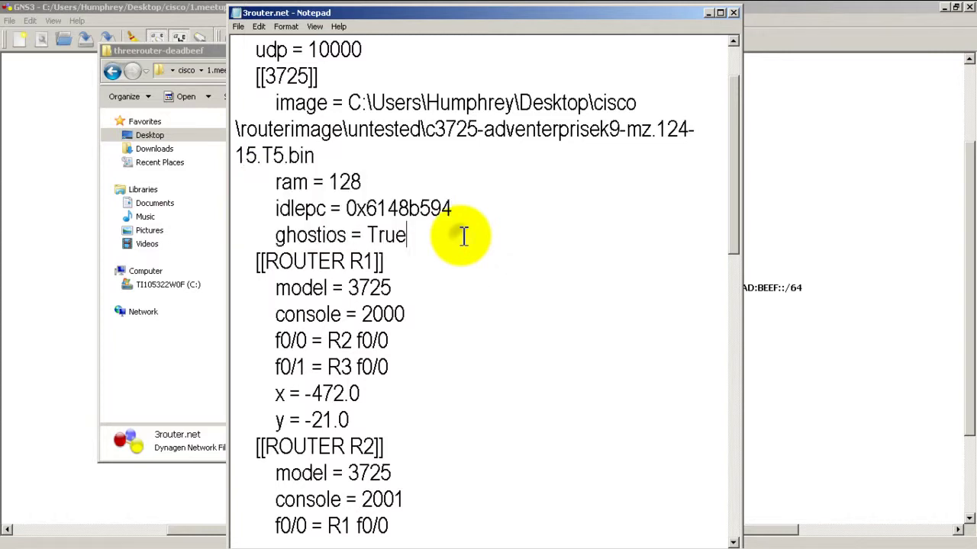
scroll(460, 236, down, 1)
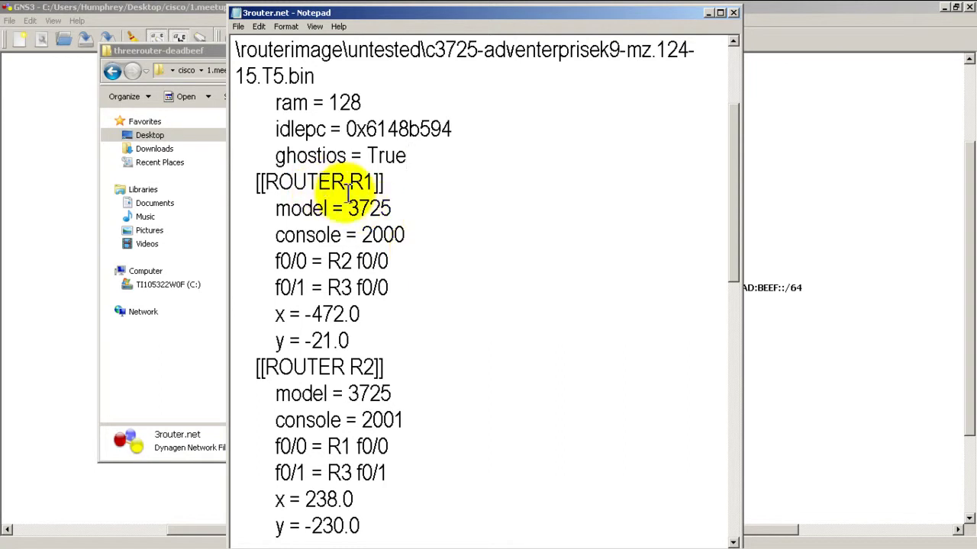
scroll(374, 377, down, 3)
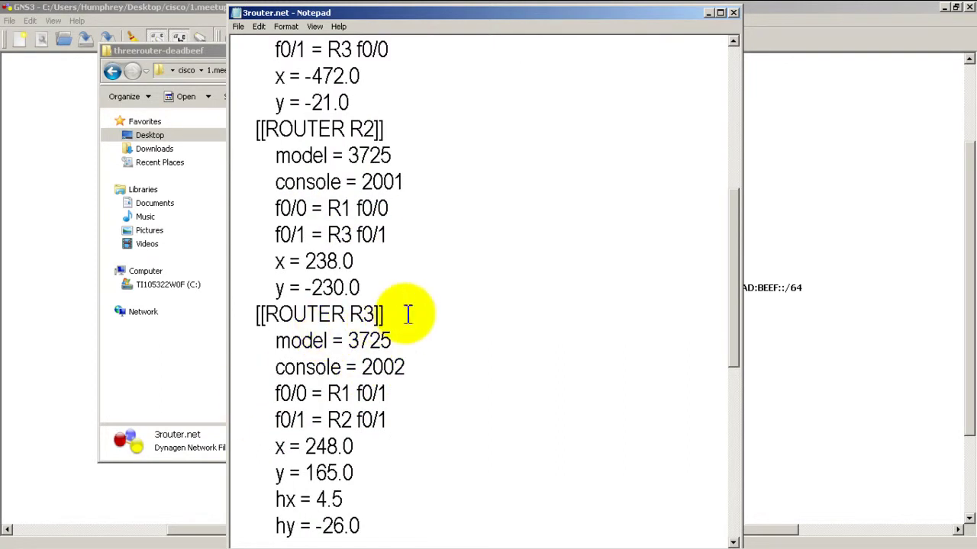
scroll(409, 316, up, 2)
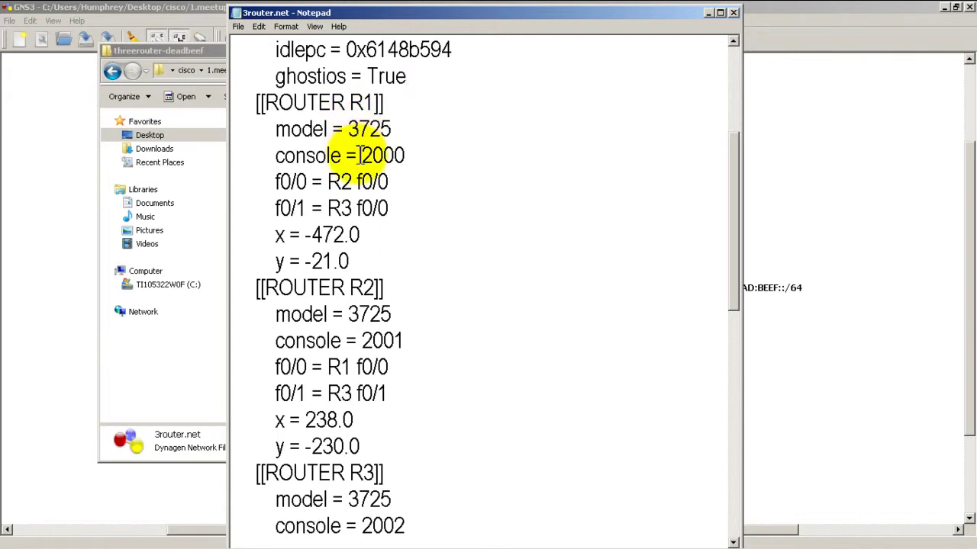
drag(270, 183, 410, 214)
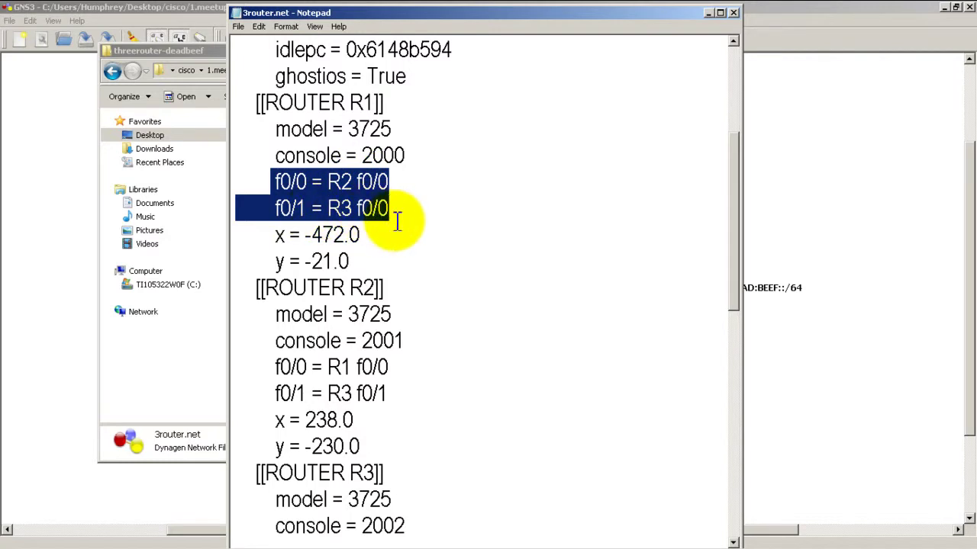
drag(267, 236, 391, 254)
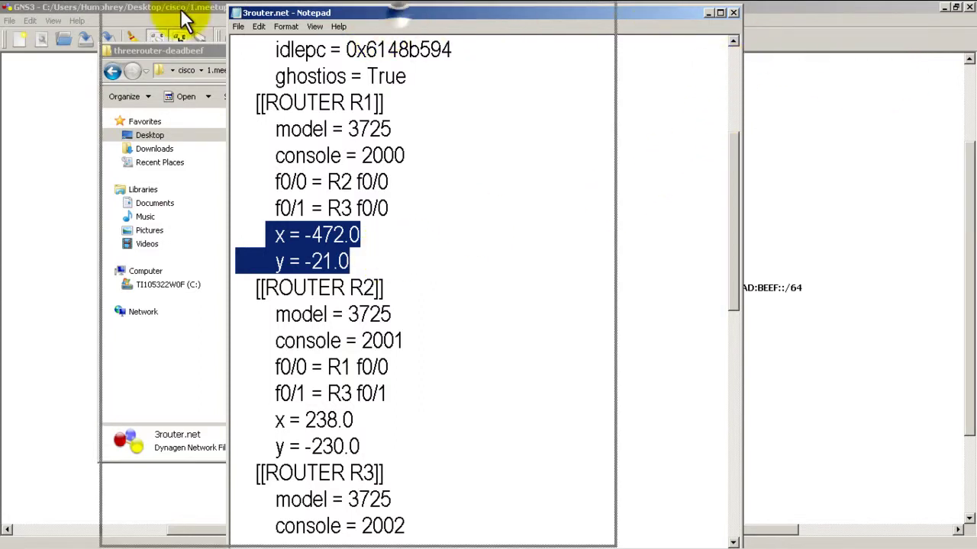
Minimize Explorer and bring the R1–R2–R3 topology with its DEAD:BEEF::/64 links in front of Notepad.
key(alt+F4)
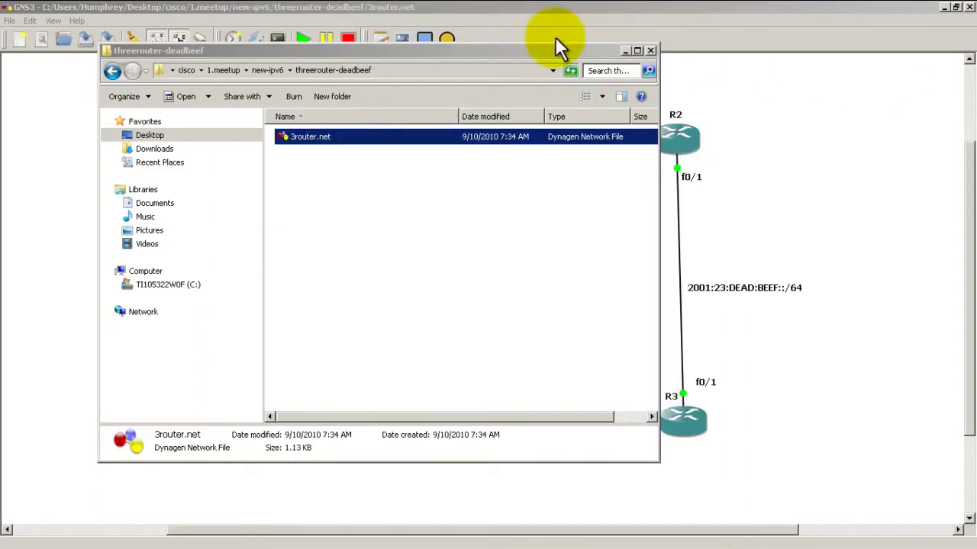
click(649, 50)
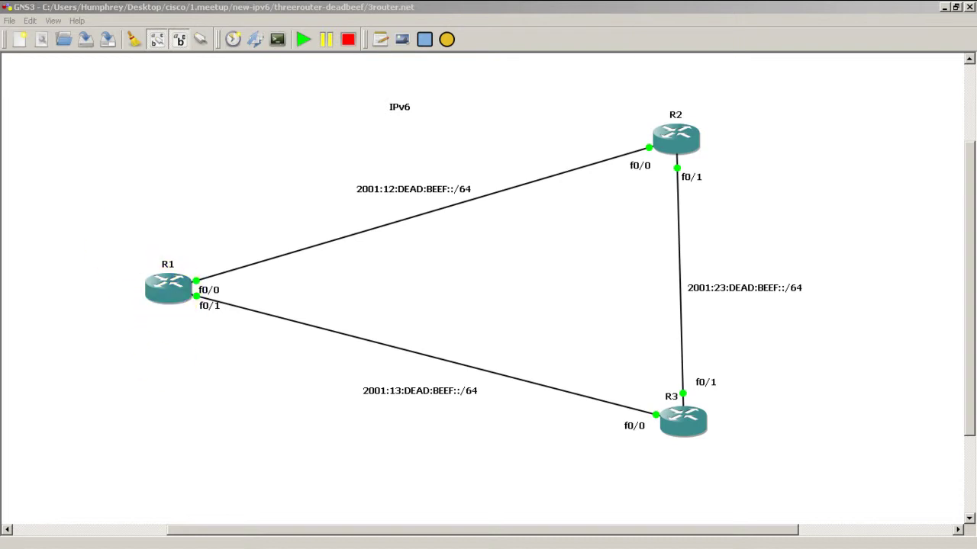
key(alt+Tab)
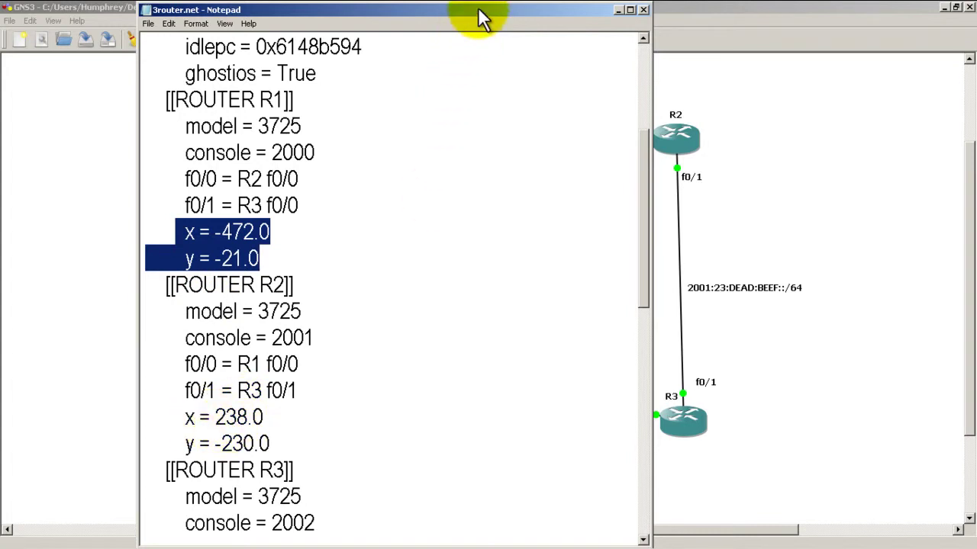
key(alt+Tab)
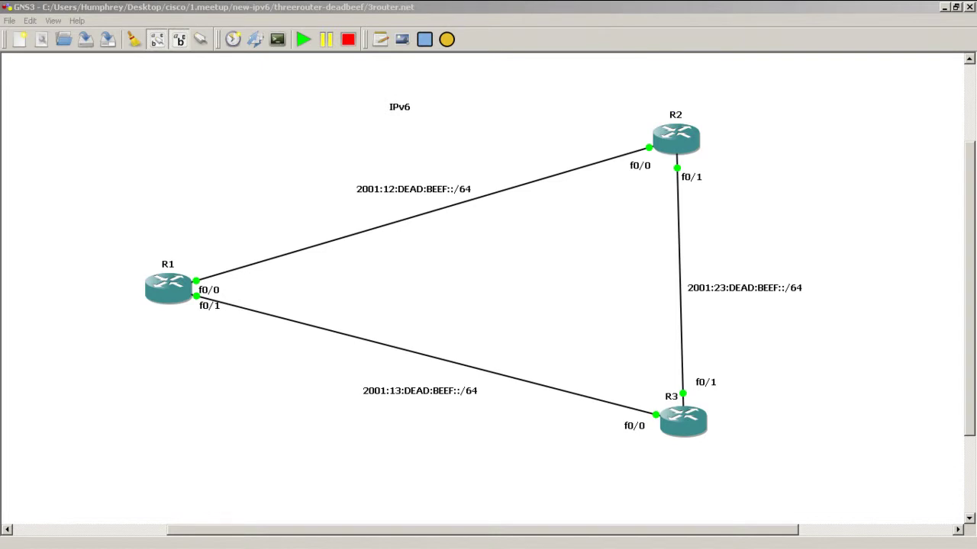
Bring 3router.net back in front and highlight R1's x = -472.0, y = -21.0 lines.
drag(494, 26, 527, 24)
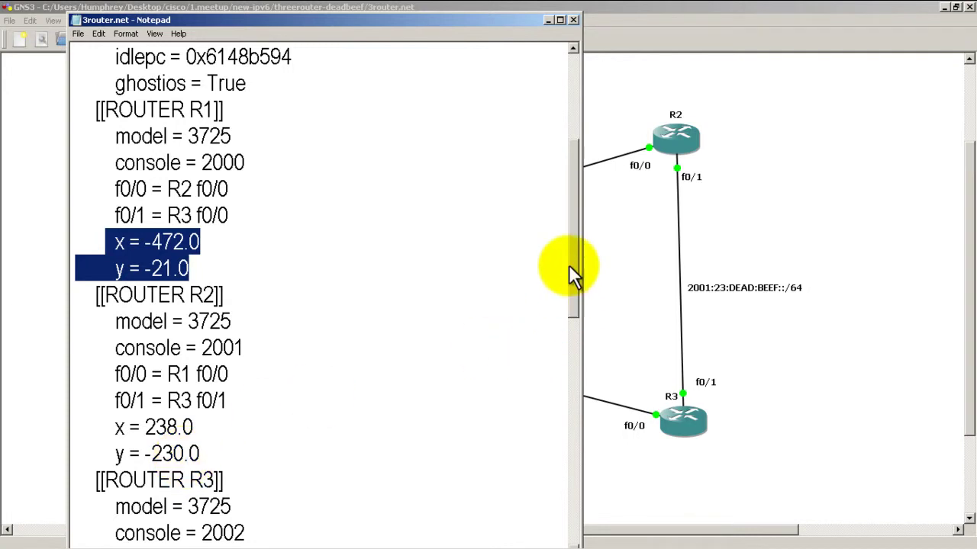
scroll(347, 277, down, 2)
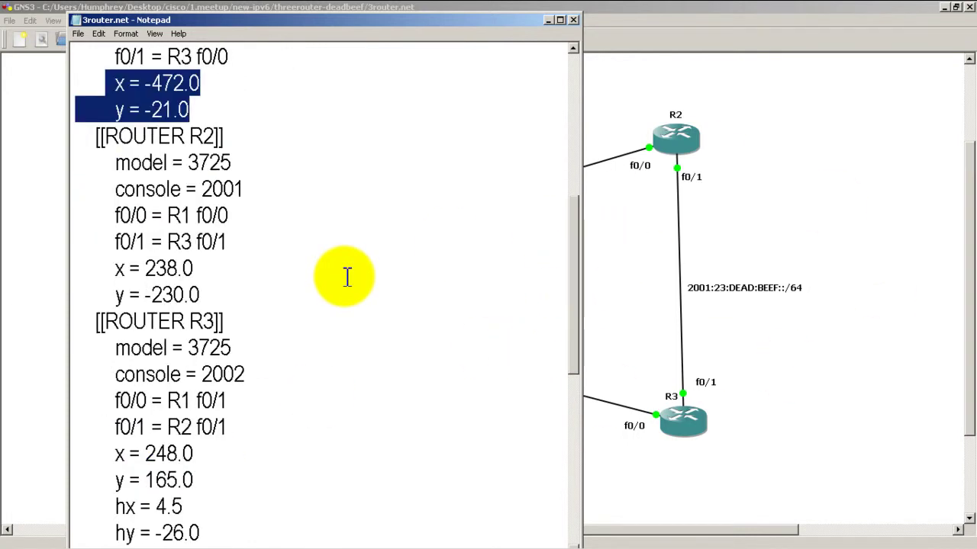
scroll(347, 277, down, 1)
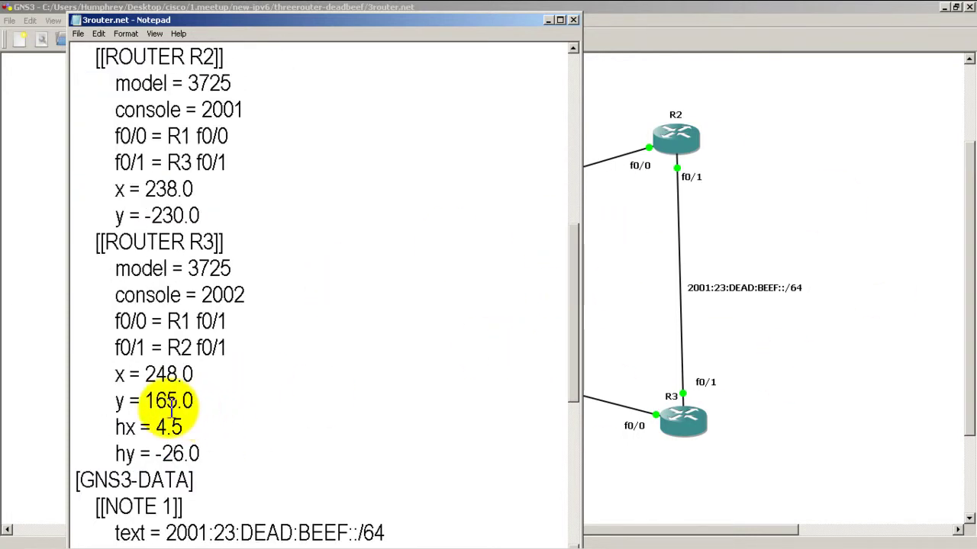
scroll(258, 377, up, 4)
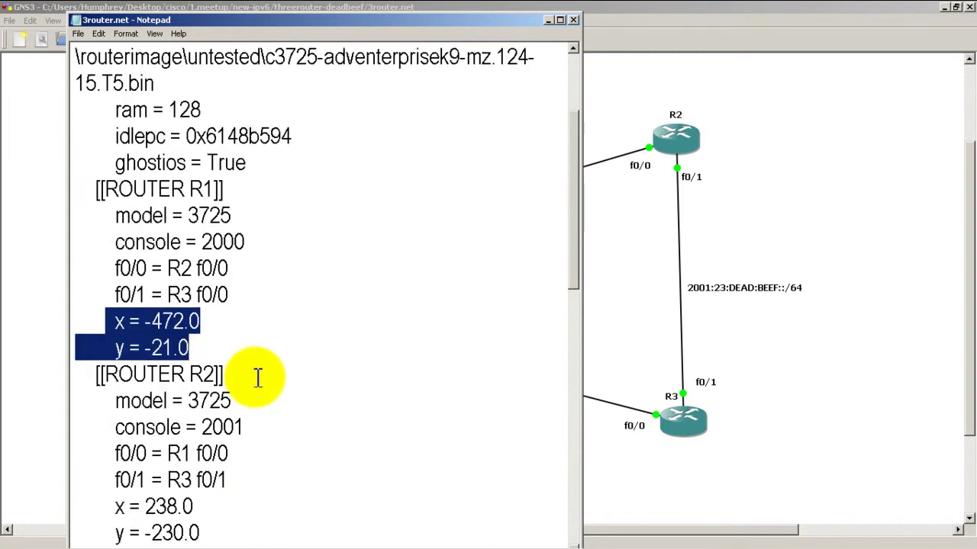
scroll(258, 378, down, 1)
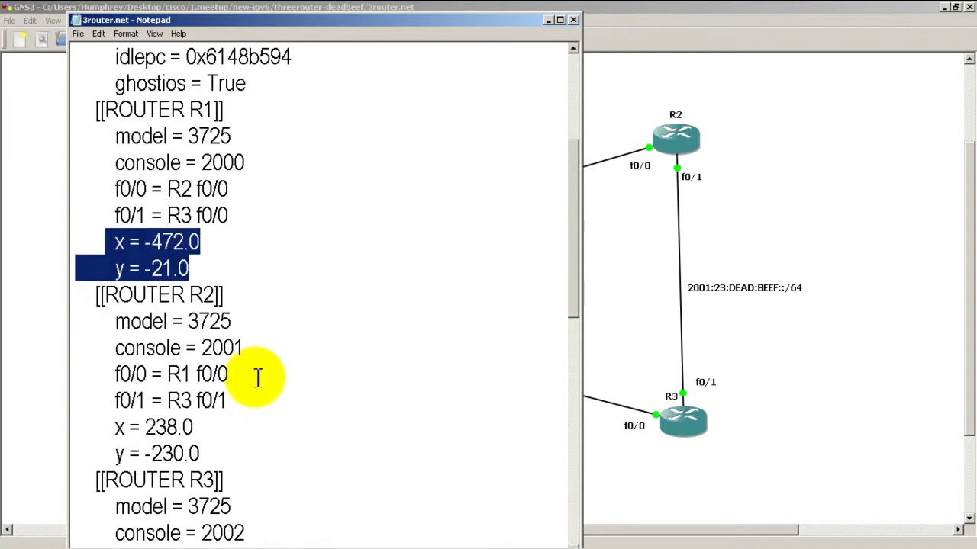
click(111, 241)
drag(110, 242, 255, 264)
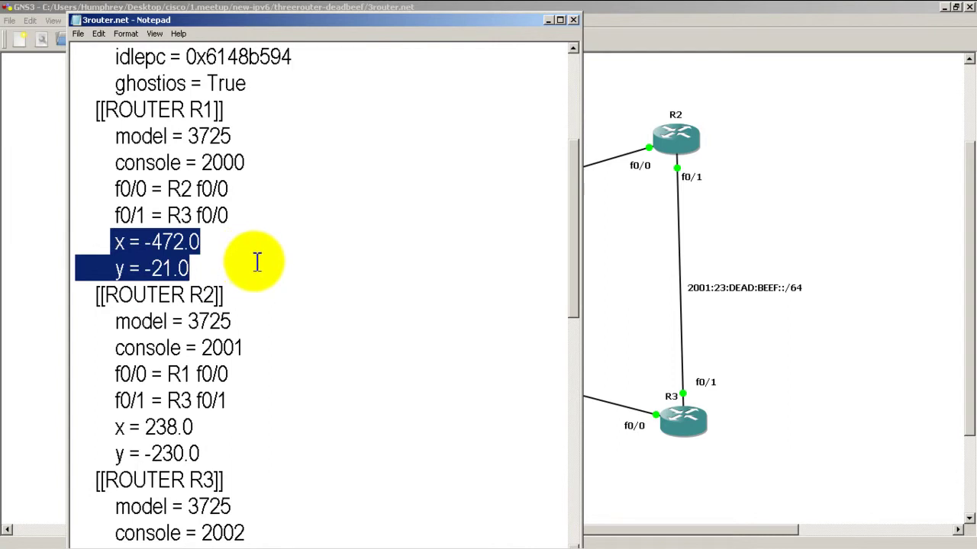
Scroll through the other ROUTER sections to compare their coordinate lines.
scroll(258, 262, down, 1)
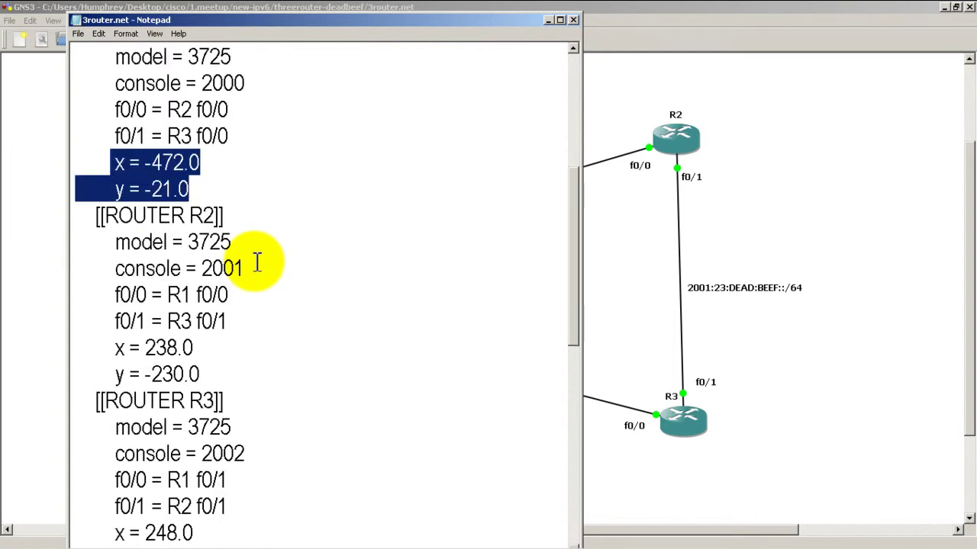
scroll(258, 262, up, 2)
scroll(257, 261, down, 2)
scroll(258, 262, down, 1)
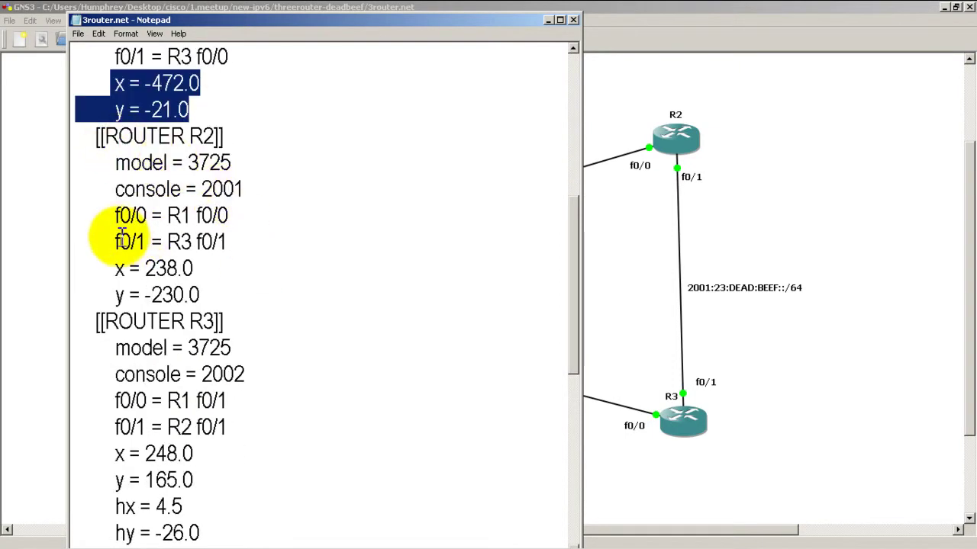
scroll(183, 221, down, 1)
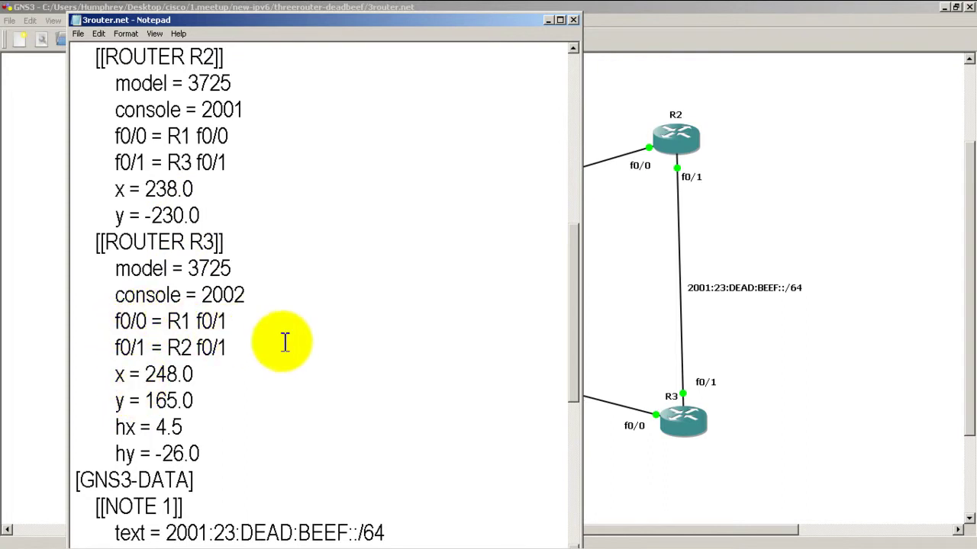
scroll(283, 339, up, 1)
scroll(284, 341, up, 1)
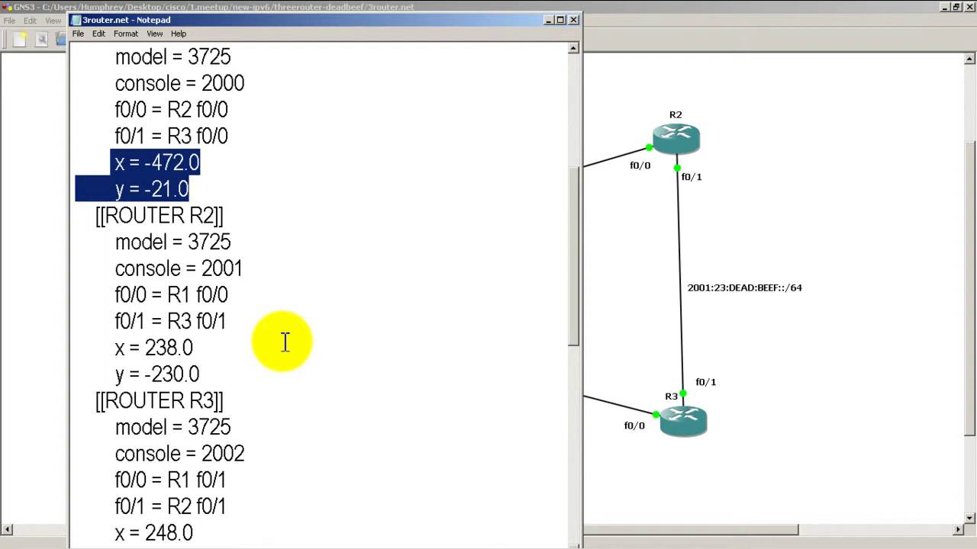
scroll(284, 342, up, 1)
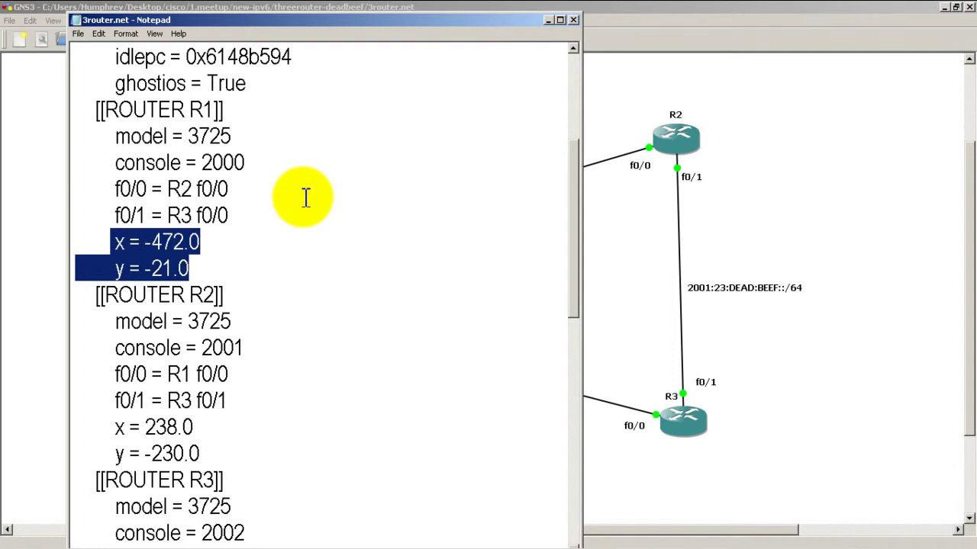
Highlight 'f0/0' on R1's f0/0 = R2 f0/0 link line.
drag(116, 188, 151, 192)
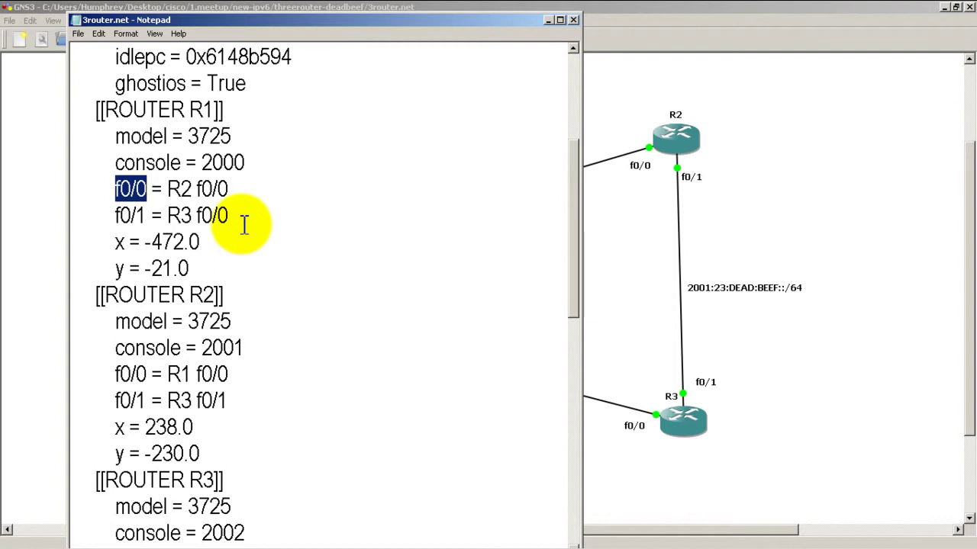
Highlight NOTE 3's text and x/y lines under [GNS3-DATA], then close Notepad with Don't Save.
scroll(244, 225, down, 5)
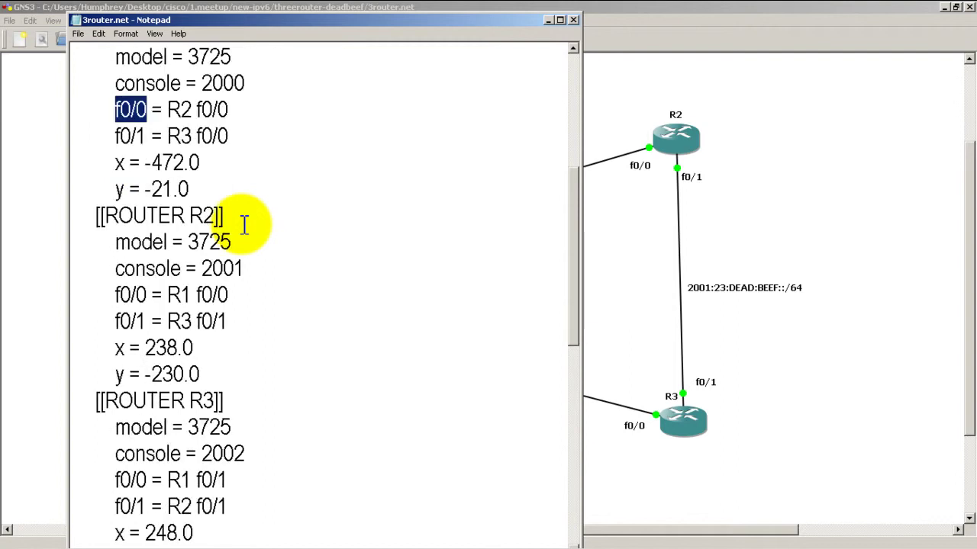
scroll(244, 225, down, 2)
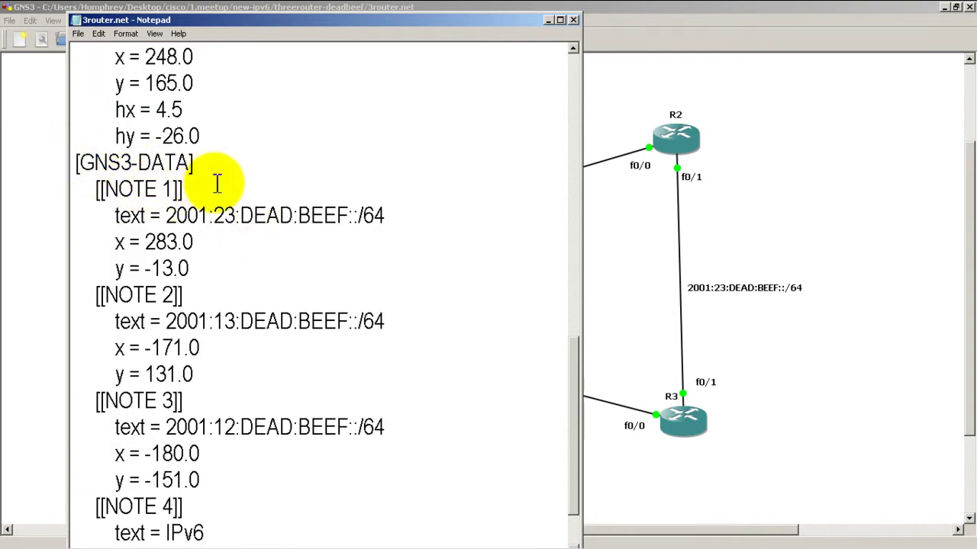
scroll(130, 206, down, 1)
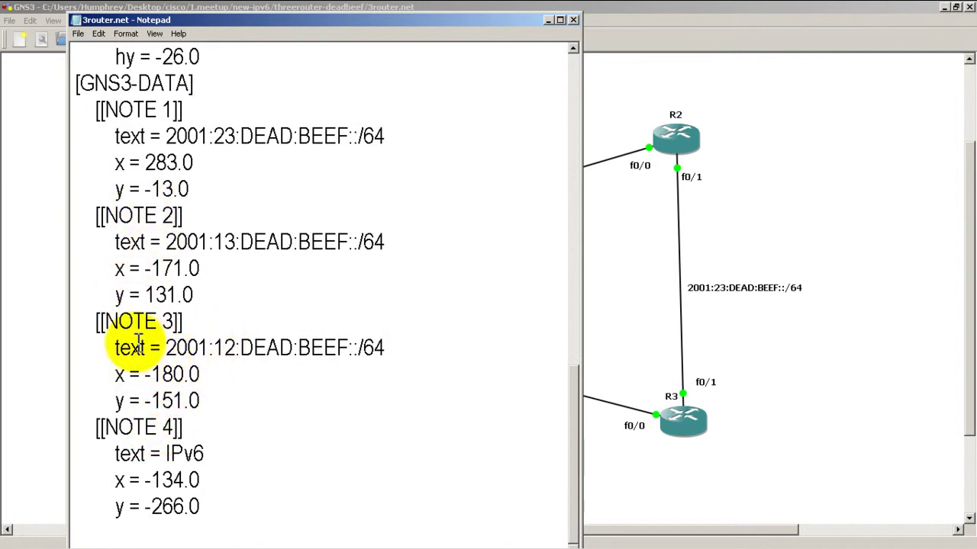
drag(103, 348, 336, 348)
drag(114, 374, 225, 397)
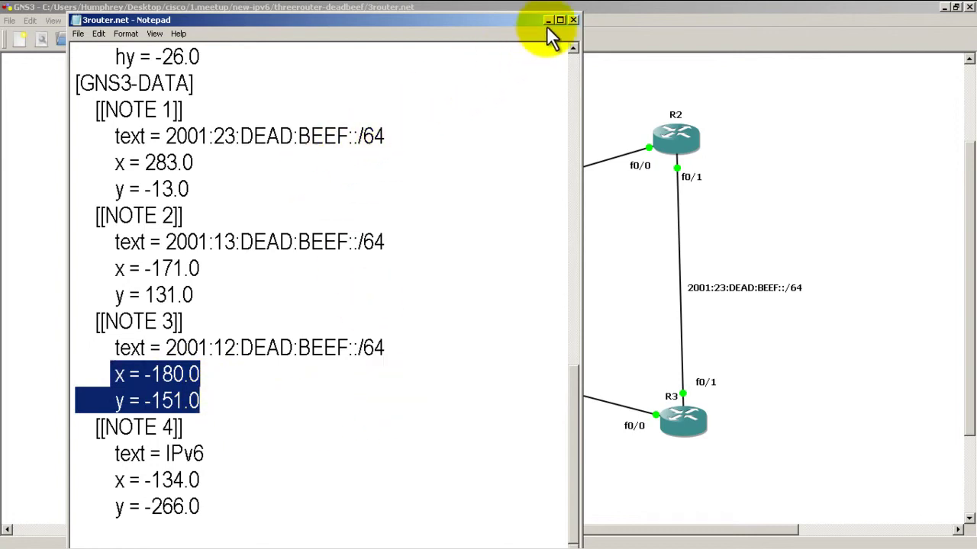
click(573, 20)
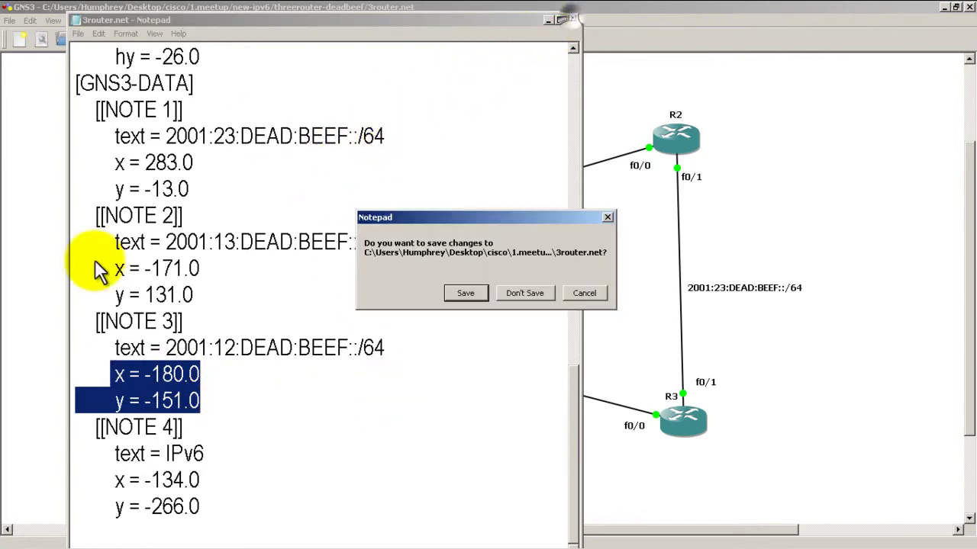
click(542, 296)
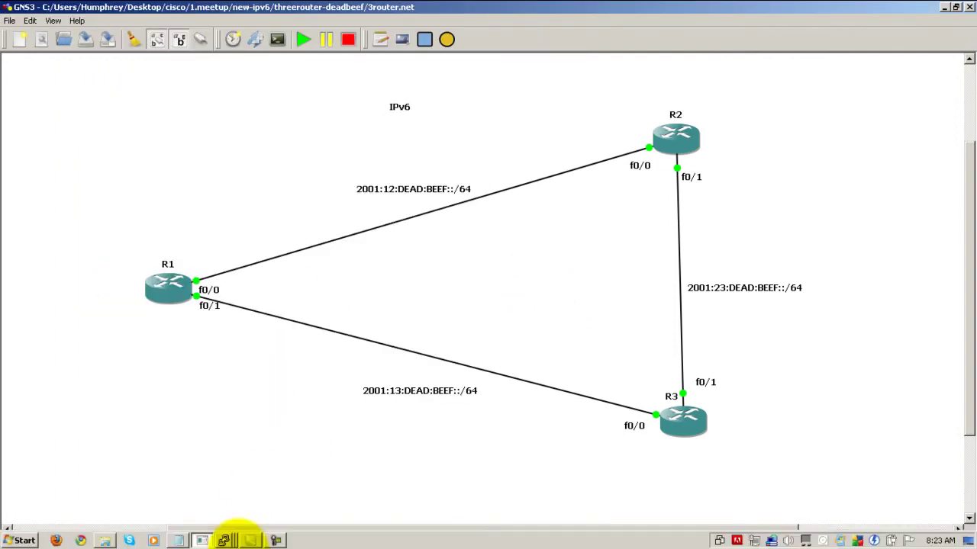
Reopen 3router.net from the threerouter-deadbeef folder in Notepad.
click(107, 539)
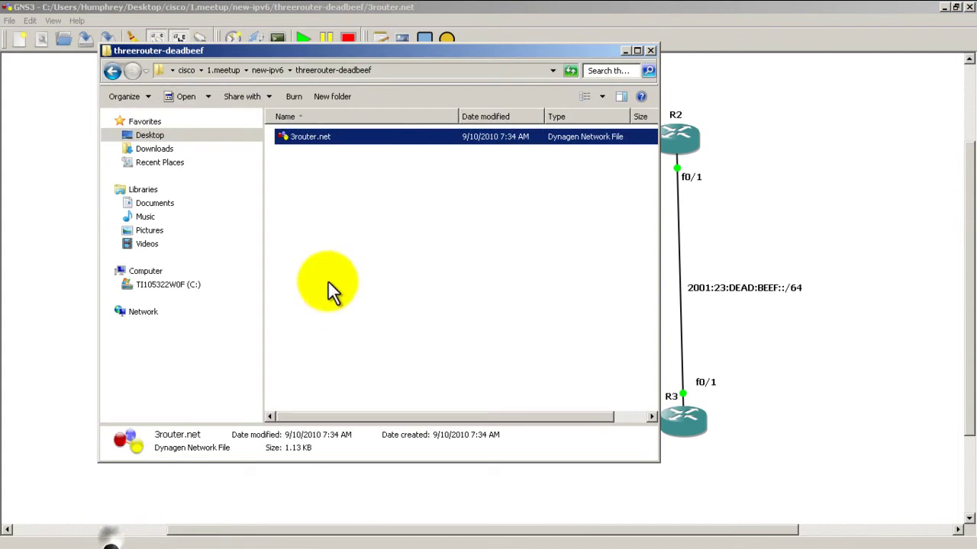
right_click(317, 135)
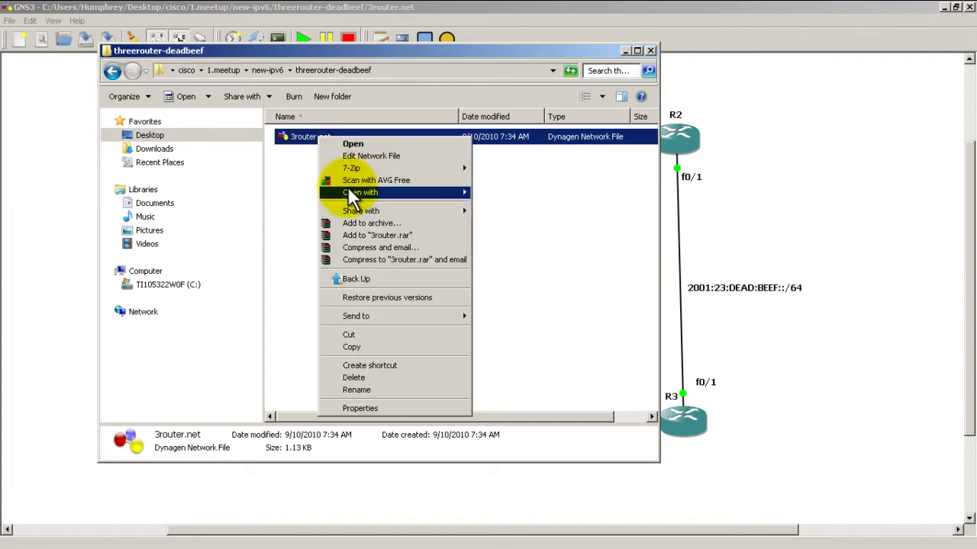
mouse_move(348, 192)
click(492, 205)
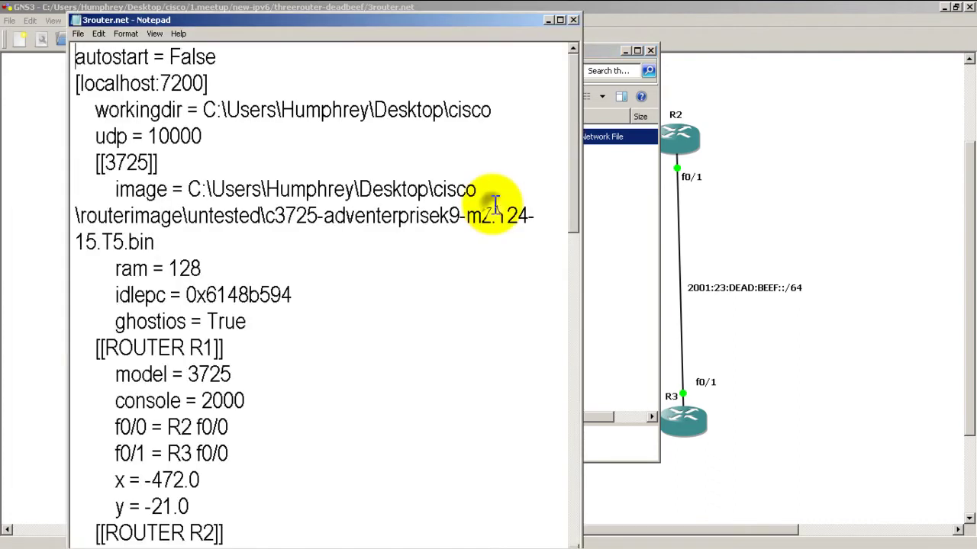
Highlight the workingdir path and the c3725-adventerprisek9-mz.124-15.T5.bin image path.
drag(203, 110, 503, 116)
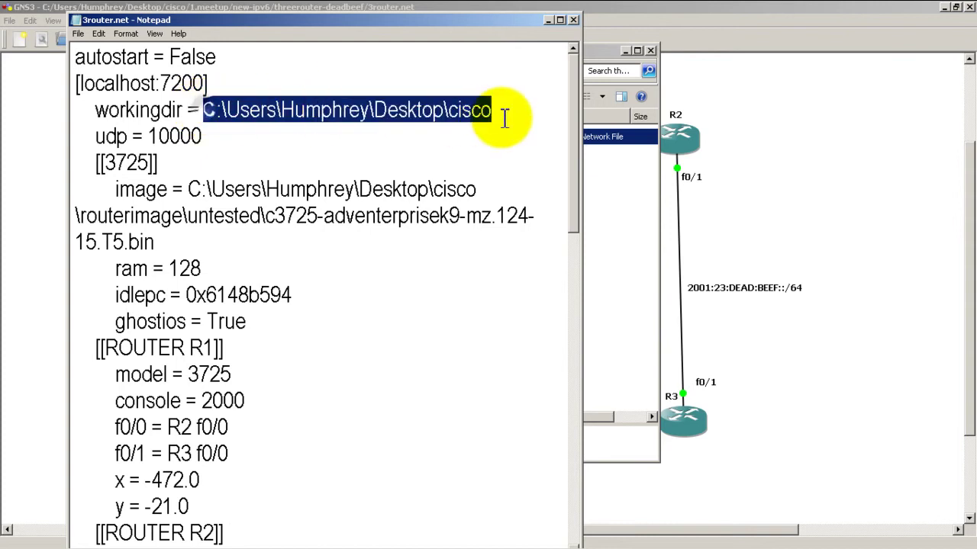
click(212, 192)
drag(190, 189, 433, 240)
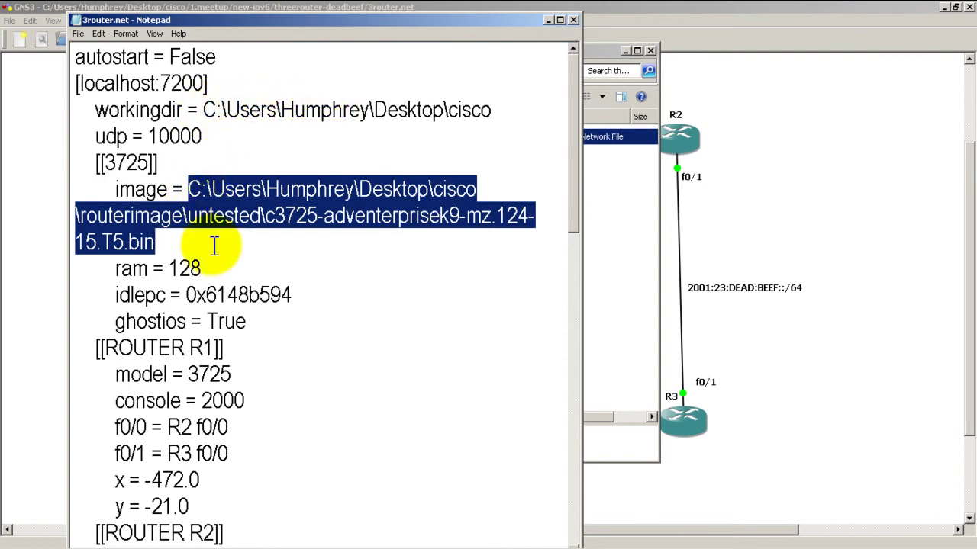
Close the 3router.net Notepad window to return to the Explorer folder.
click(574, 21)
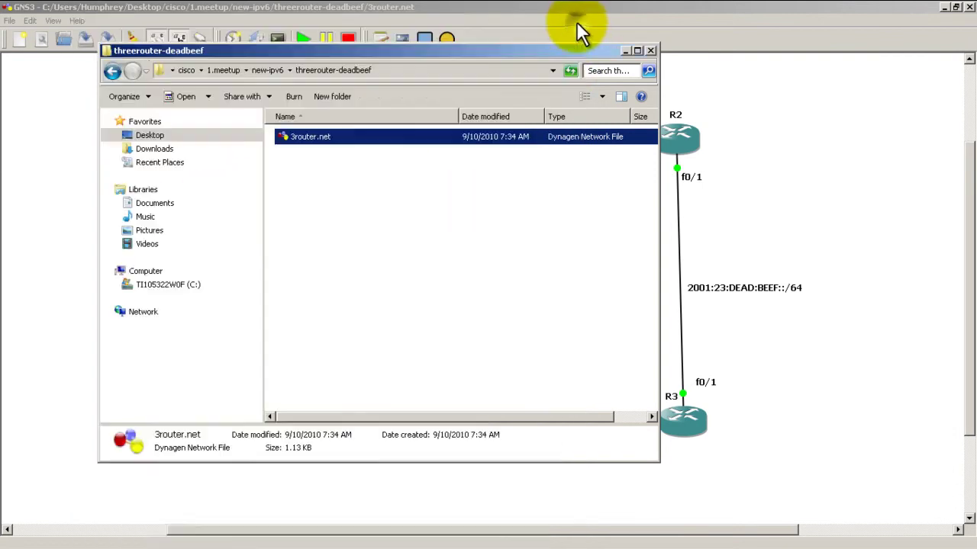